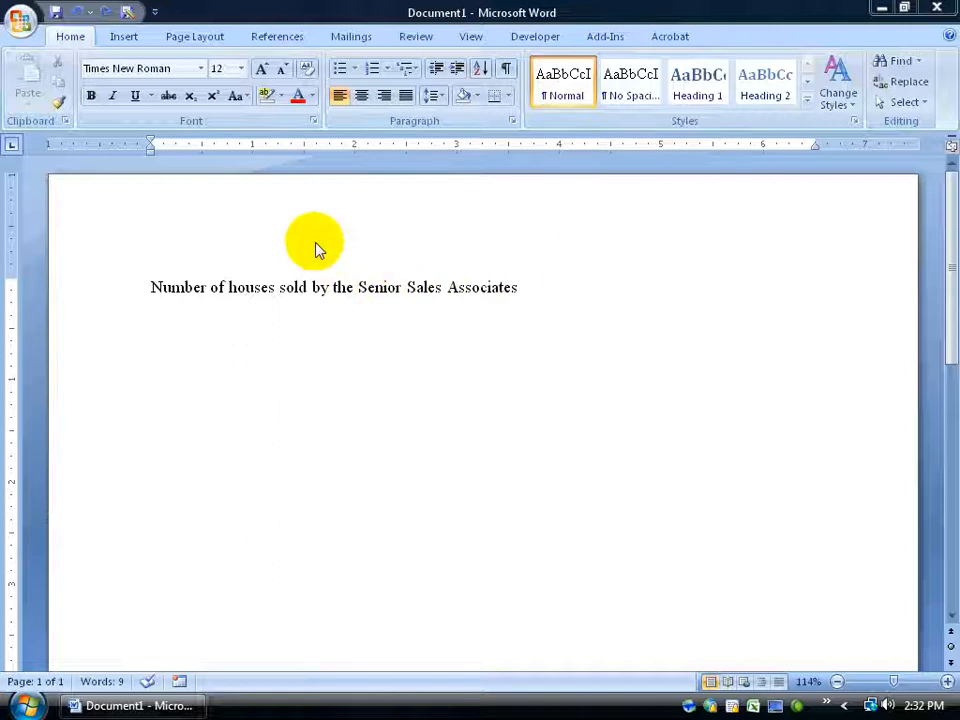
Add blank space below the heading and check it by showing and hiding the formatting marks
{"action": "left_click", "coordinate": [540, 289]}
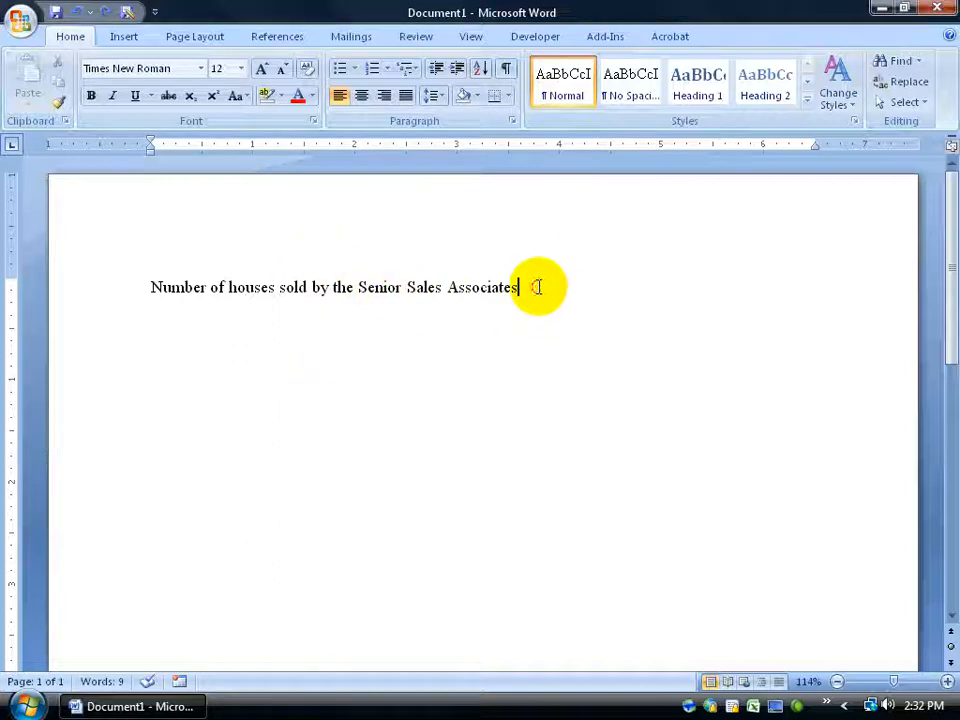
{"action": "key", "text": "Return"}
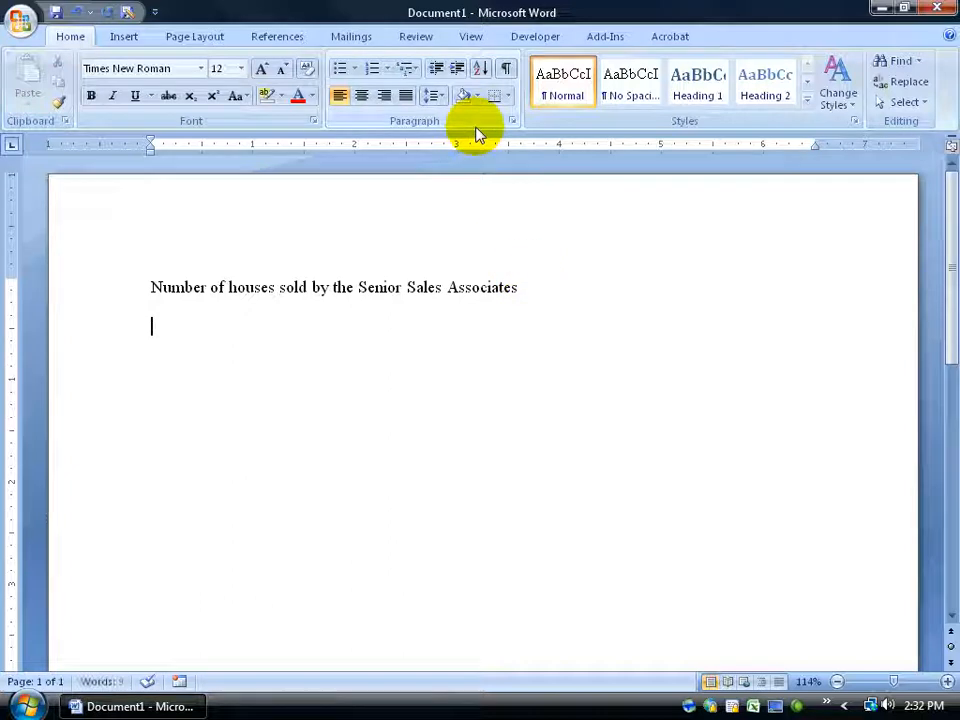
{"action": "left_click", "coordinate": [508, 71]}
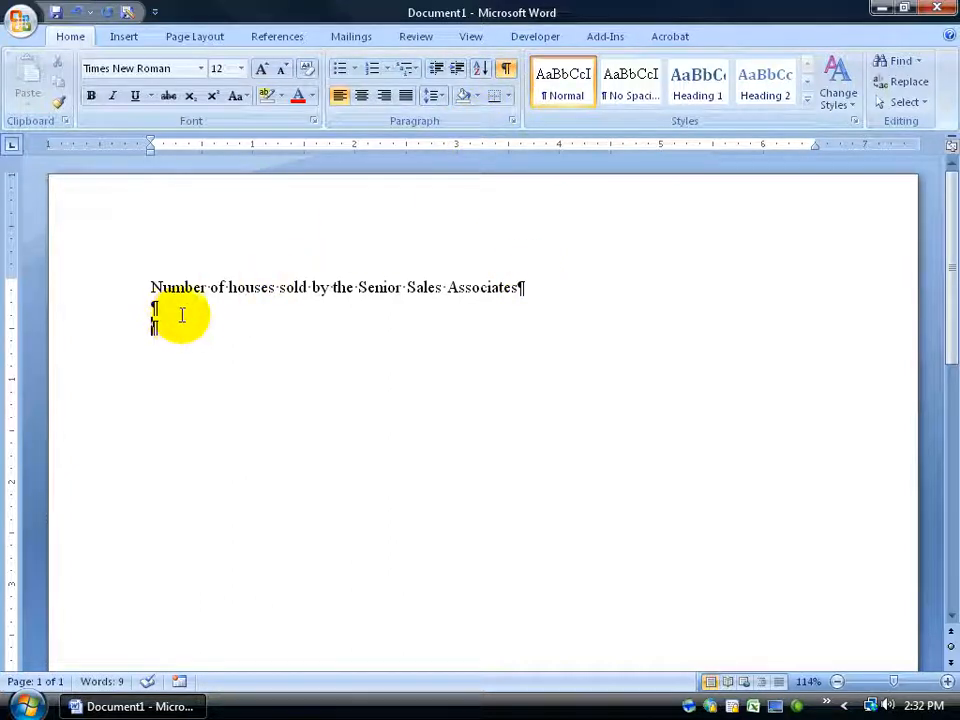
{"action": "left_click", "coordinate": [507, 69]}
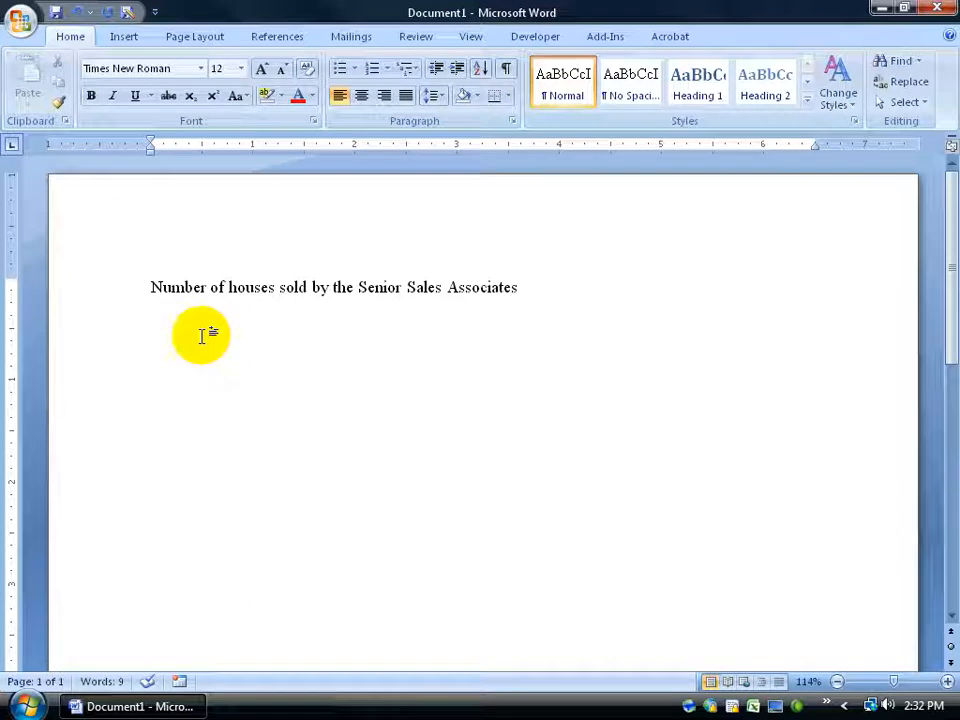
Insert a table of four columns and one row below the heading
{"action": "left_click", "coordinate": [123, 38]}
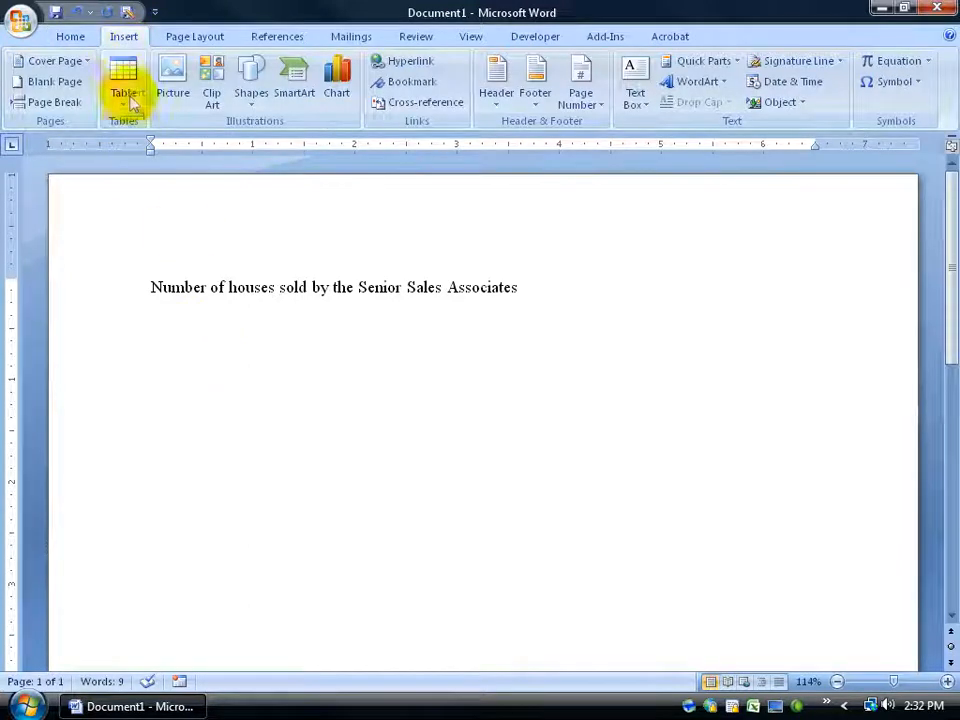
{"action": "left_click", "coordinate": [126, 88]}
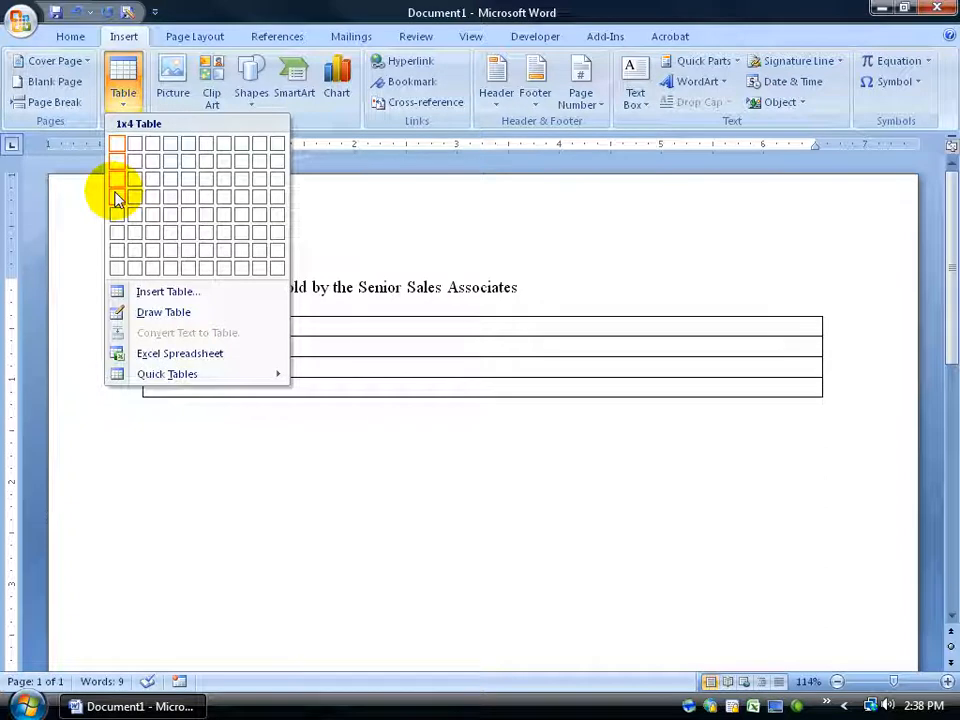
{"action": "left_click", "coordinate": [172, 150]}
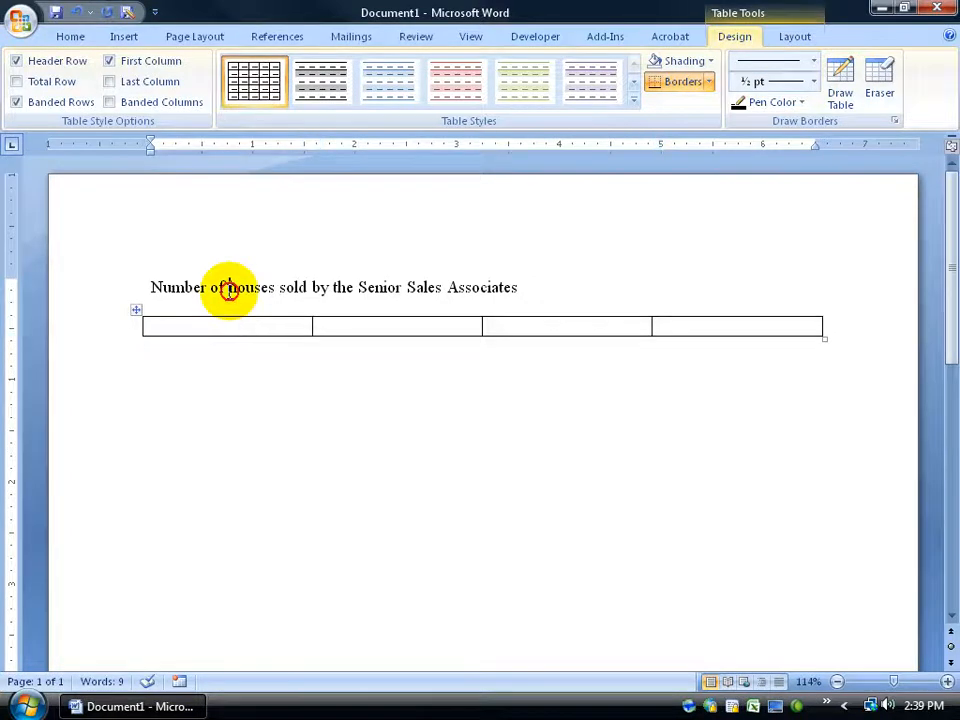
{"action": "left_click", "coordinate": [228, 289]}
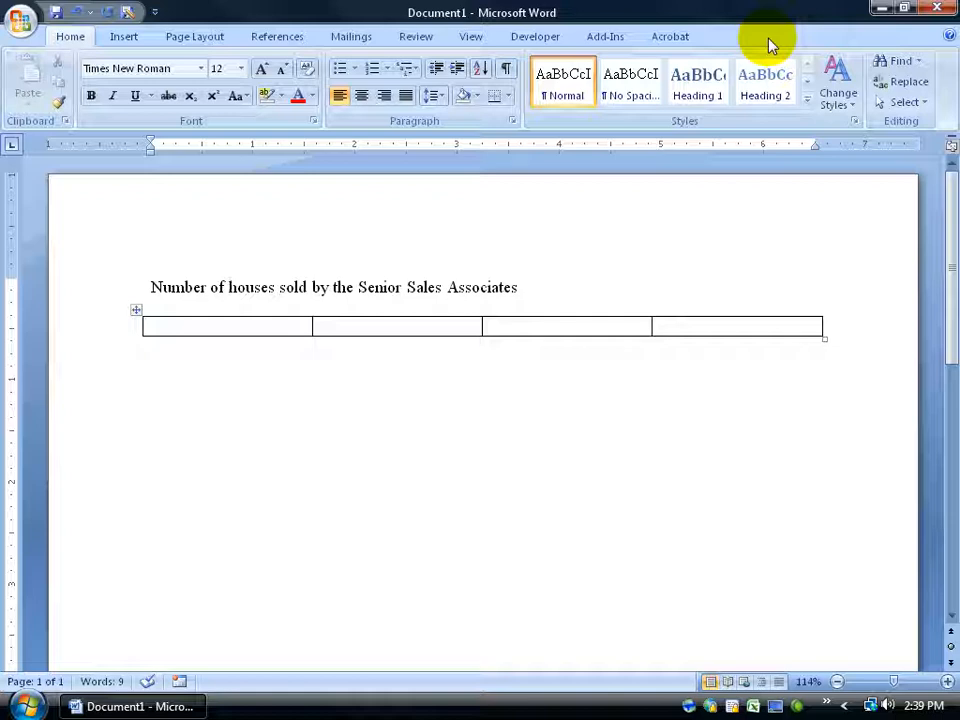
Fill the table's single row with the column headers Associate, Jan, Feb and Mar
{"action": "left_click", "coordinate": [213, 324]}
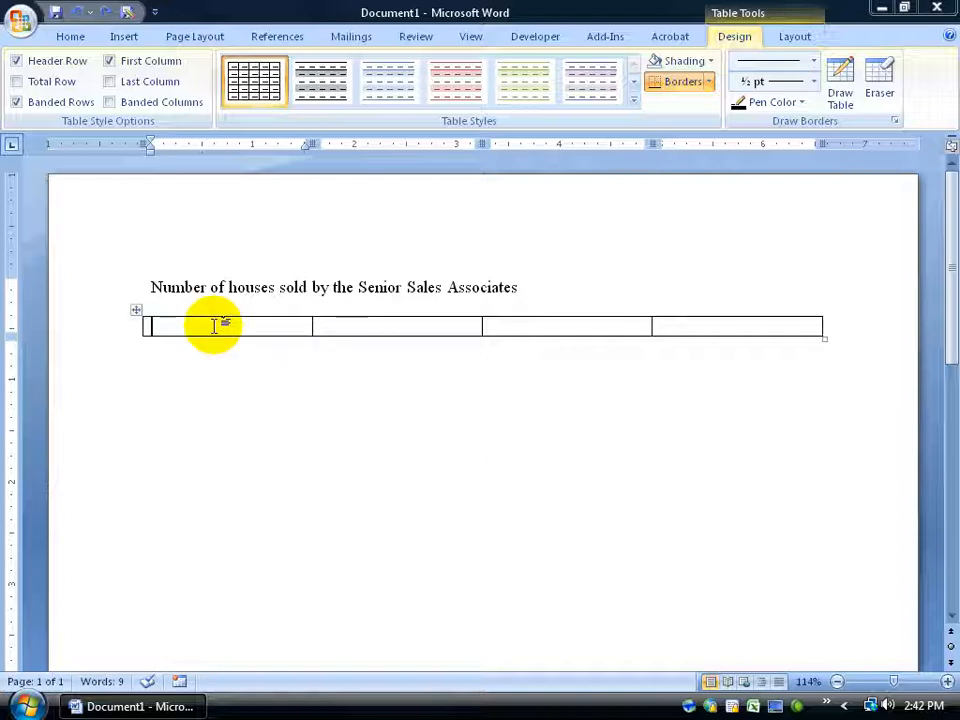
{"action": "type", "text": "A"}
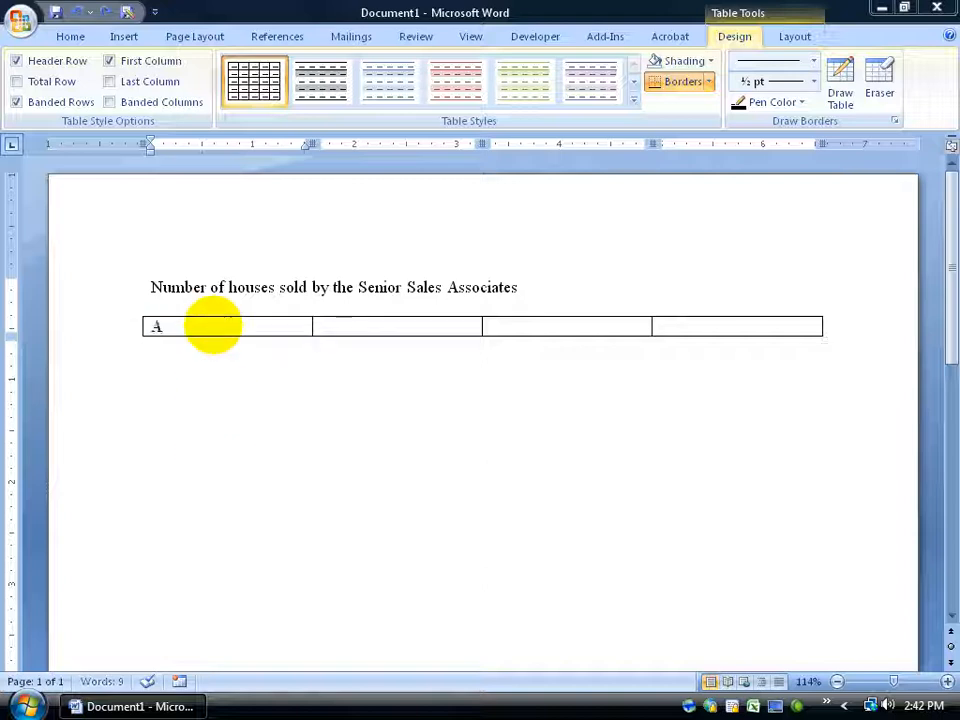
{"action": "type", "text": "ssociate"}
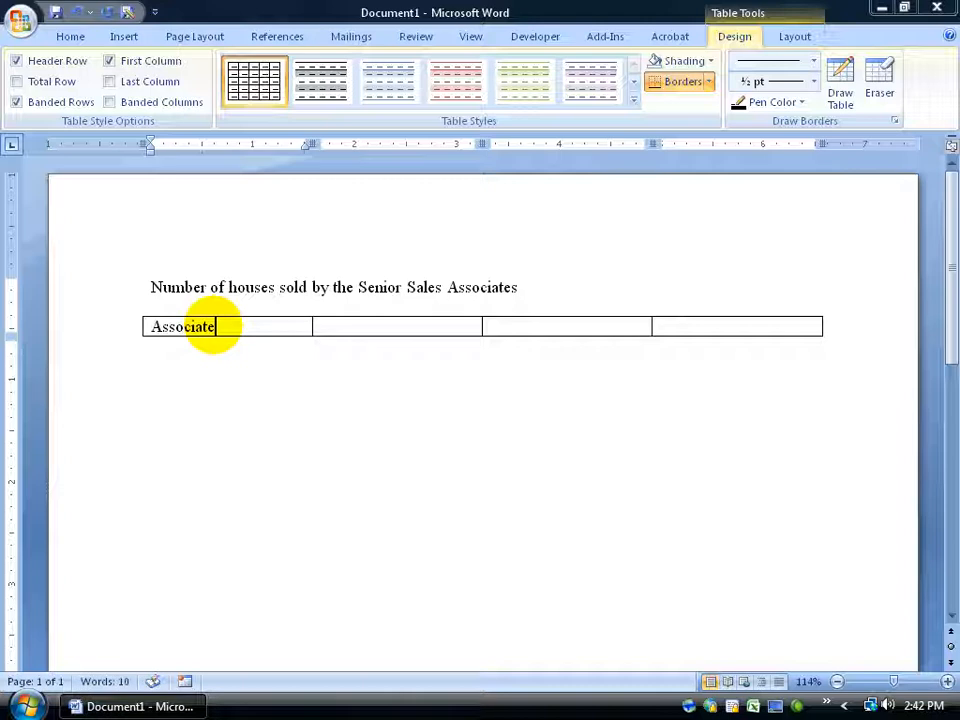
{"action": "left_click", "coordinate": [325, 326]}
{"action": "left_click", "coordinate": [261, 327]}
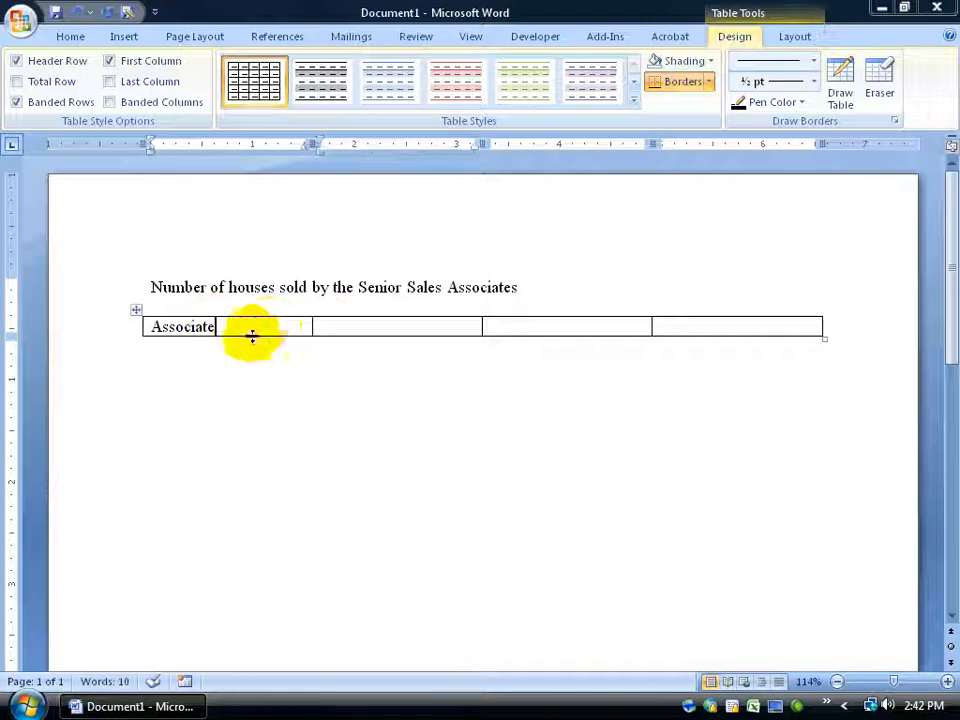
{"action": "key", "text": "Tab"}
{"action": "type", "text": "Jan"}
{"action": "key", "text": "Tab"}
{"action": "type", "text": "Feb"}
{"action": "key", "text": "Tab"}
{"action": "type", "text": "Mar"}
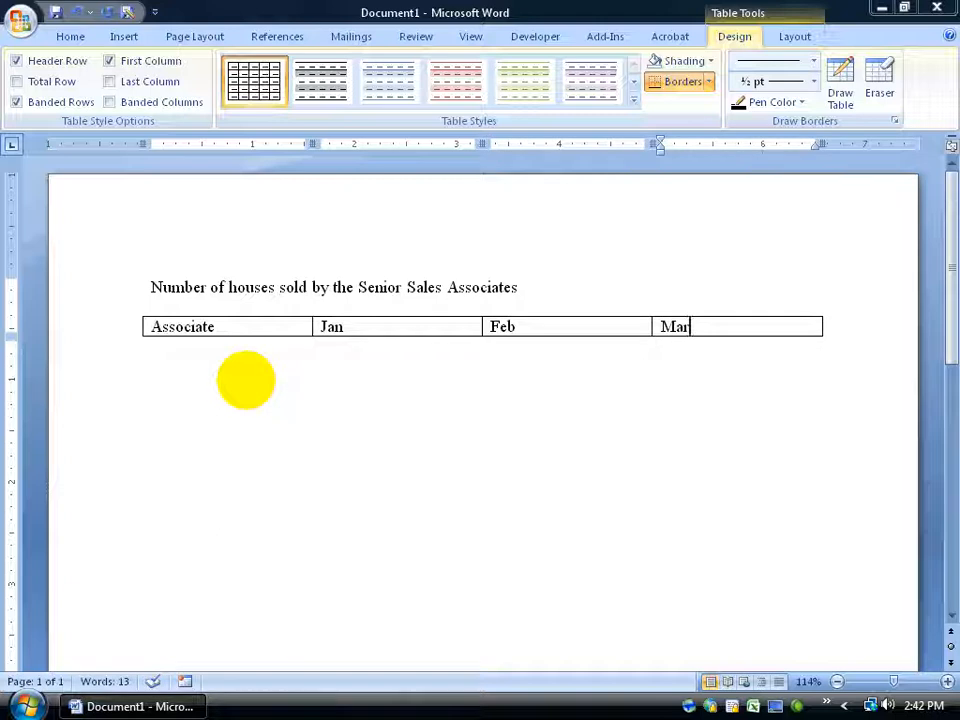
Move the selection backward and forward through the header cells to review how cell navigation works
{"action": "left_click", "coordinate": [371, 331]}
{"action": "left_click", "coordinate": [293, 325]}
{"action": "left_click", "coordinate": [690, 336]}
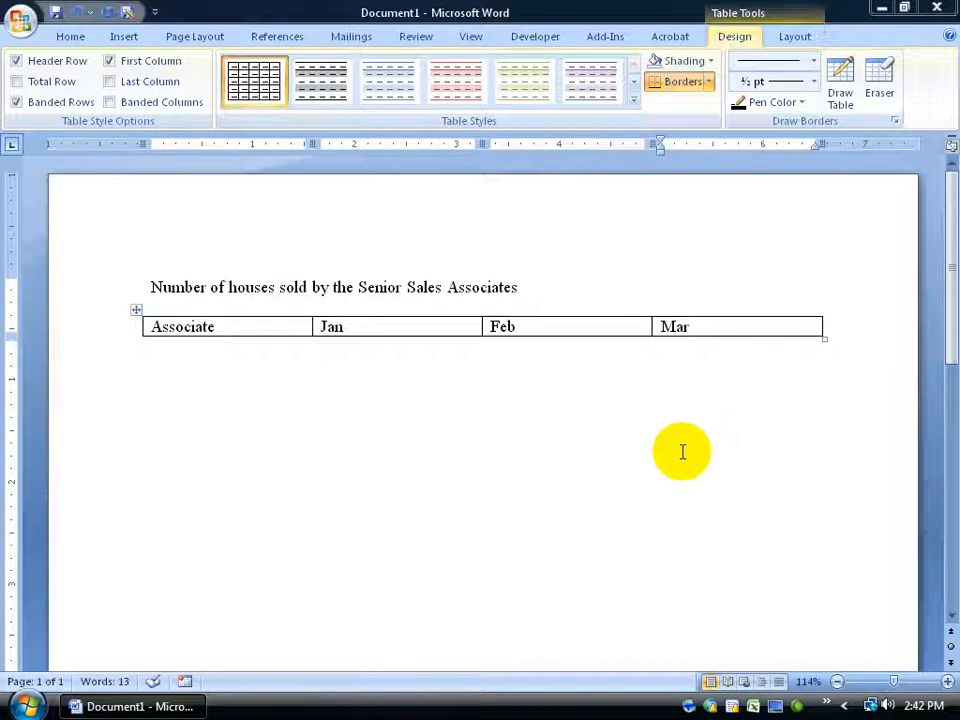
{"action": "key", "text": "shift+Tab"}
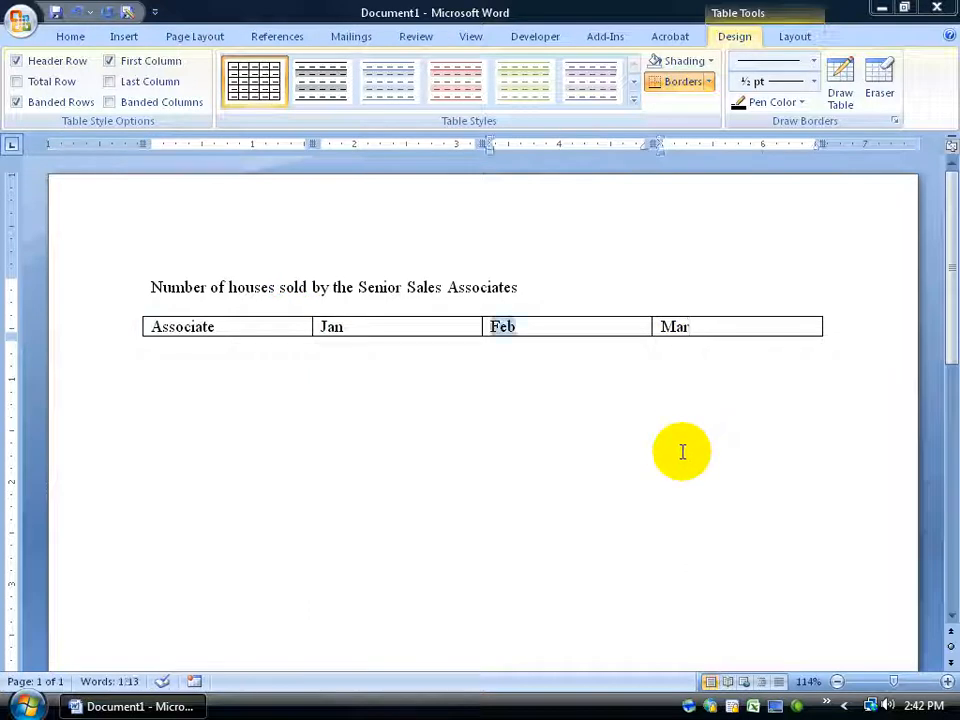
{"action": "key", "text": "shift+Tab"}
{"action": "key", "text": "Tab"}
{"action": "key", "text": "Tab"}
{"action": "key", "text": "shift+Tab"}
{"action": "key", "text": "shift+Tab"}
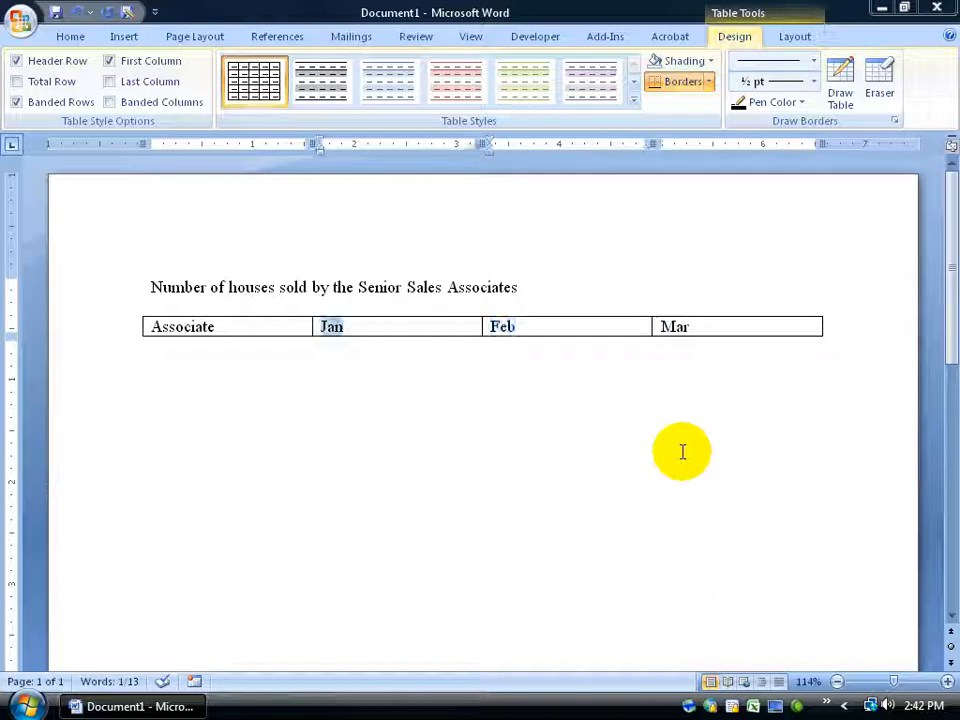
Add a second table row with the associate's full name and the values 55, 33 and 12 for Jan, Feb and Mar
{"action": "left_click", "coordinate": [696, 338]}
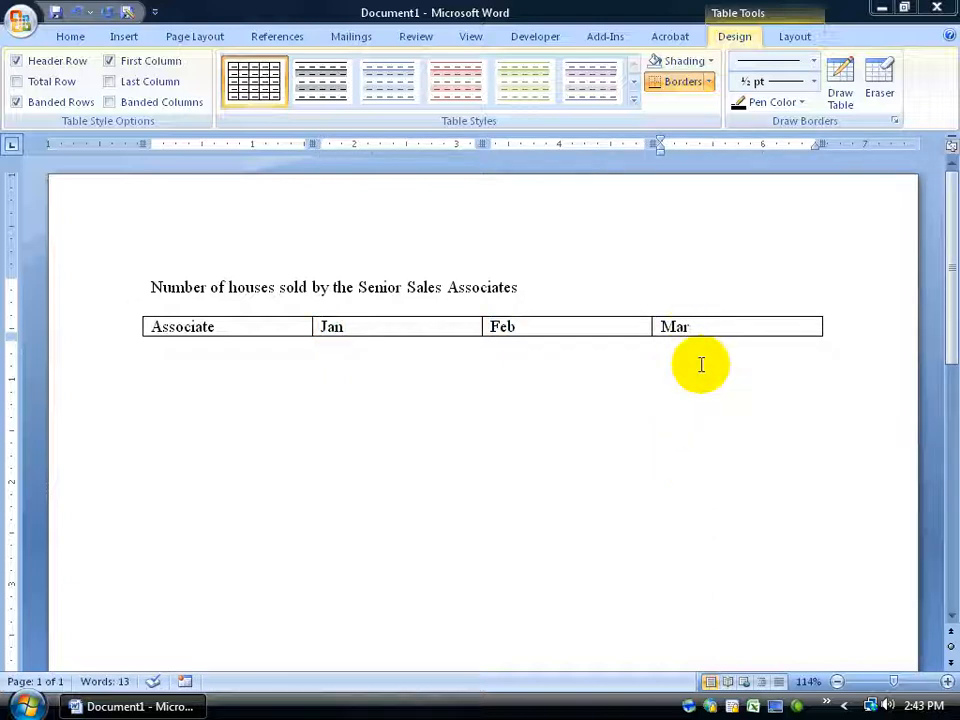
{"action": "key", "text": "Tab"}
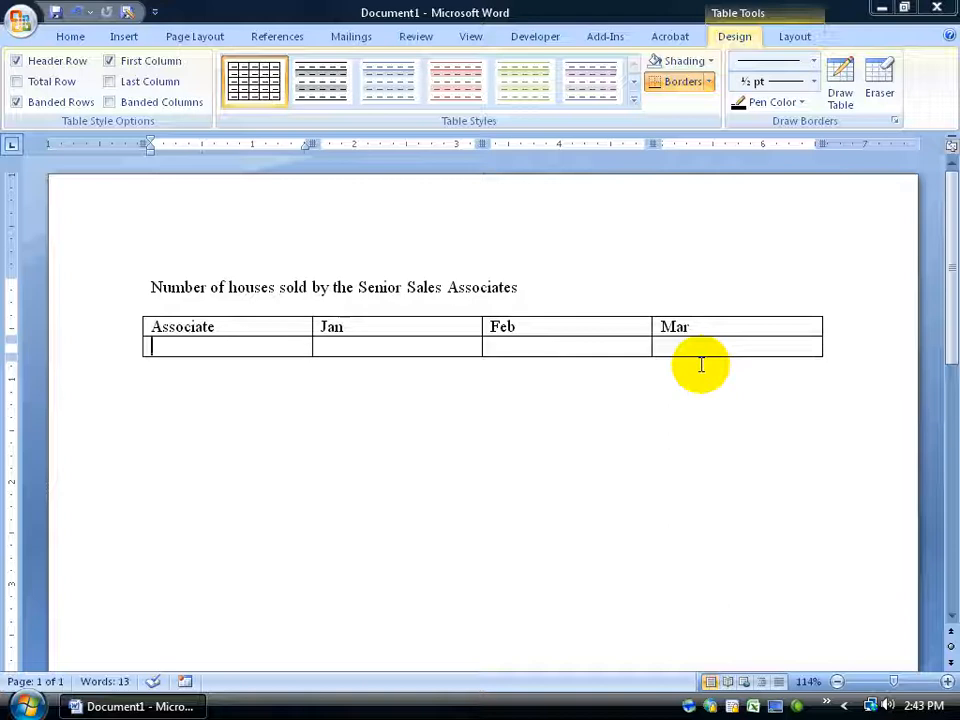
{"action": "type", "text": "Tim Jones"}
{"action": "key", "text": "Tab"}
{"action": "type", "text": "55"}
{"action": "key", "text": "Tab"}
{"action": "type", "text": "33"}
{"action": "key", "text": "Tab"}
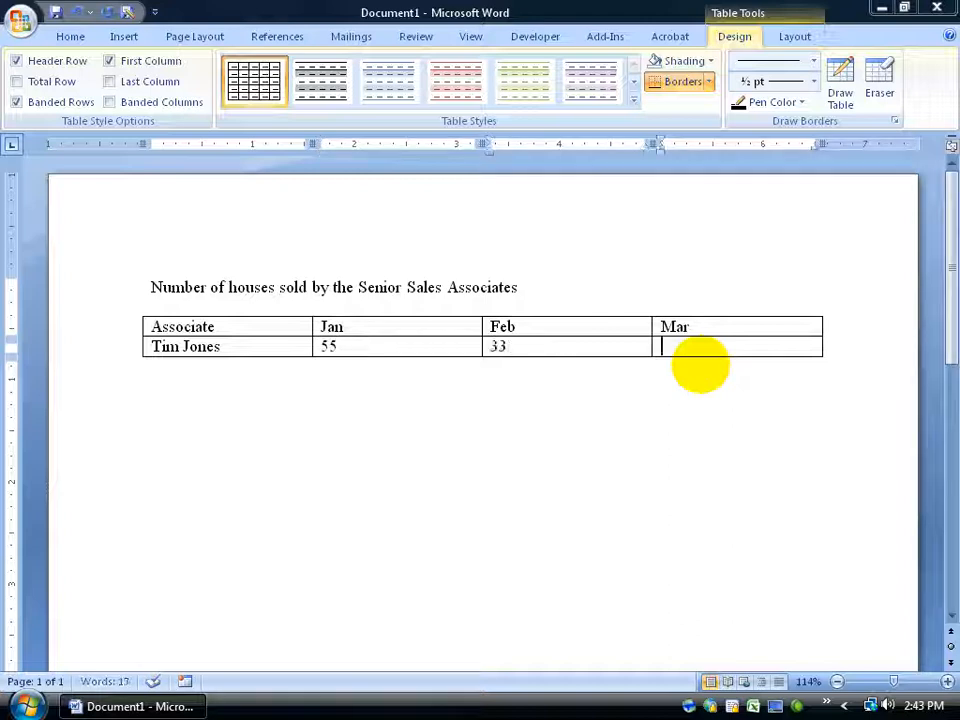
{"action": "type", "text": "12"}
Add an empty third row at the end of the table and delete that entire row again
{"action": "key", "text": "Tab"}
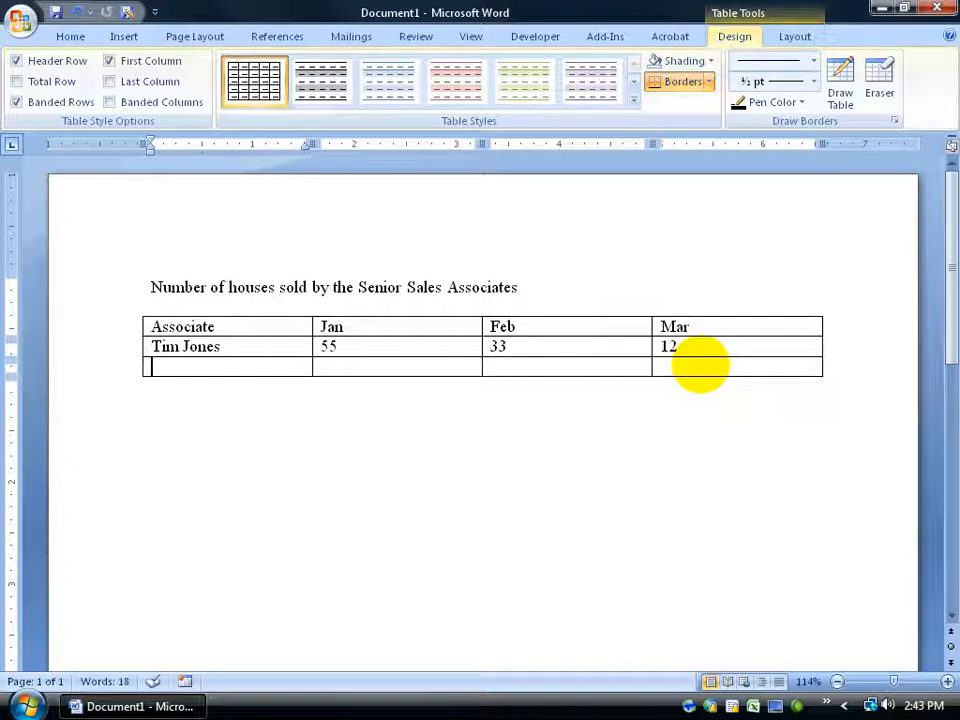
{"action": "right_click", "coordinate": [186, 366]}
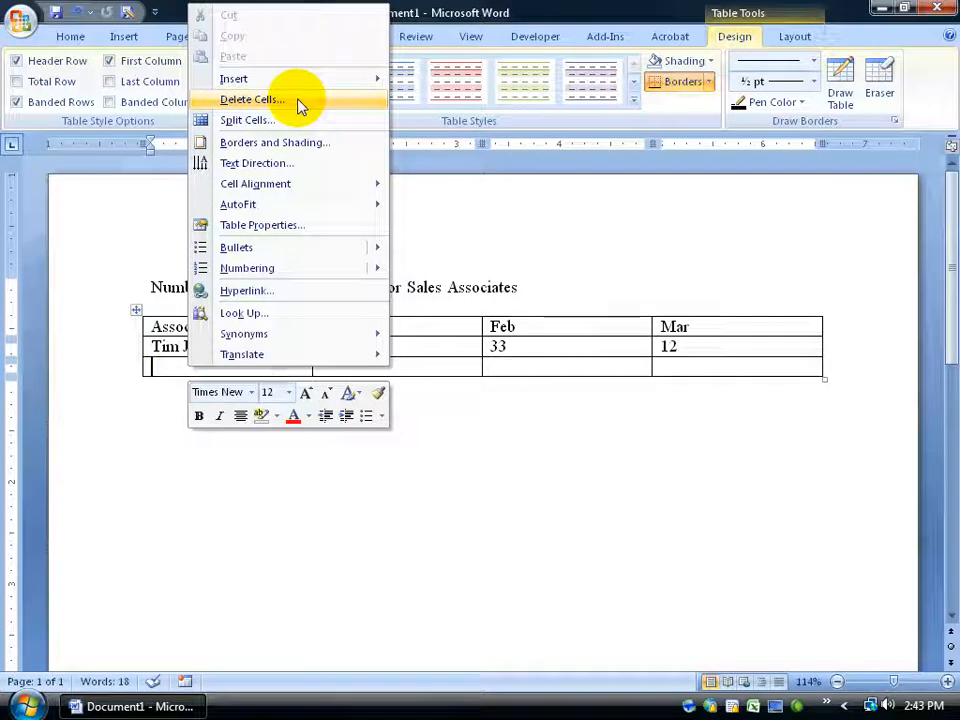
{"action": "left_click", "coordinate": [268, 101]}
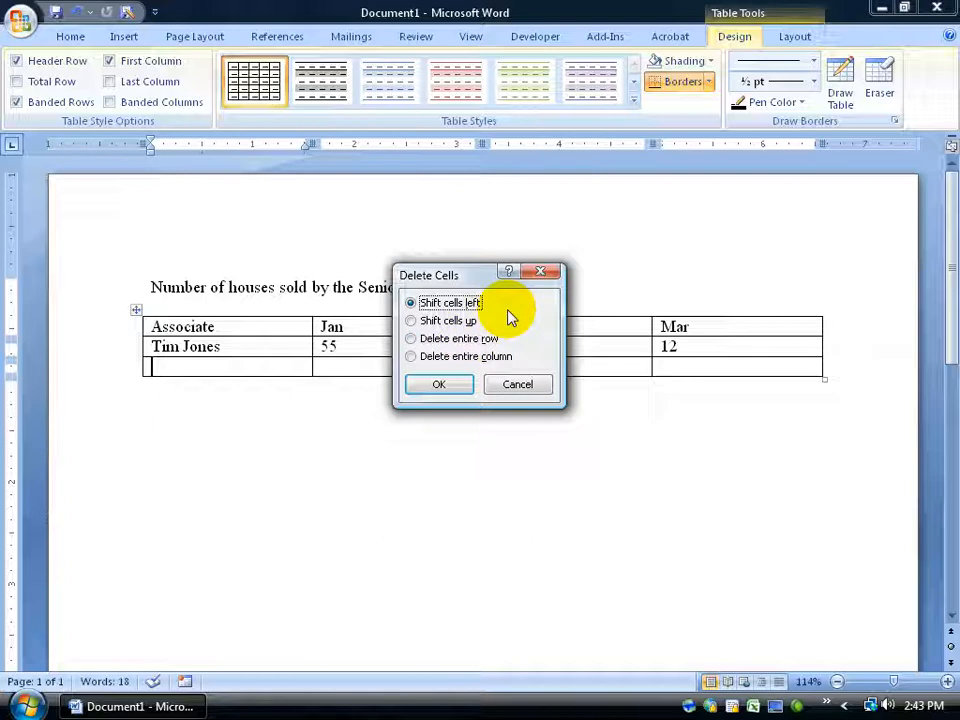
{"action": "left_click", "coordinate": [411, 338]}
{"action": "left_click", "coordinate": [438, 386]}
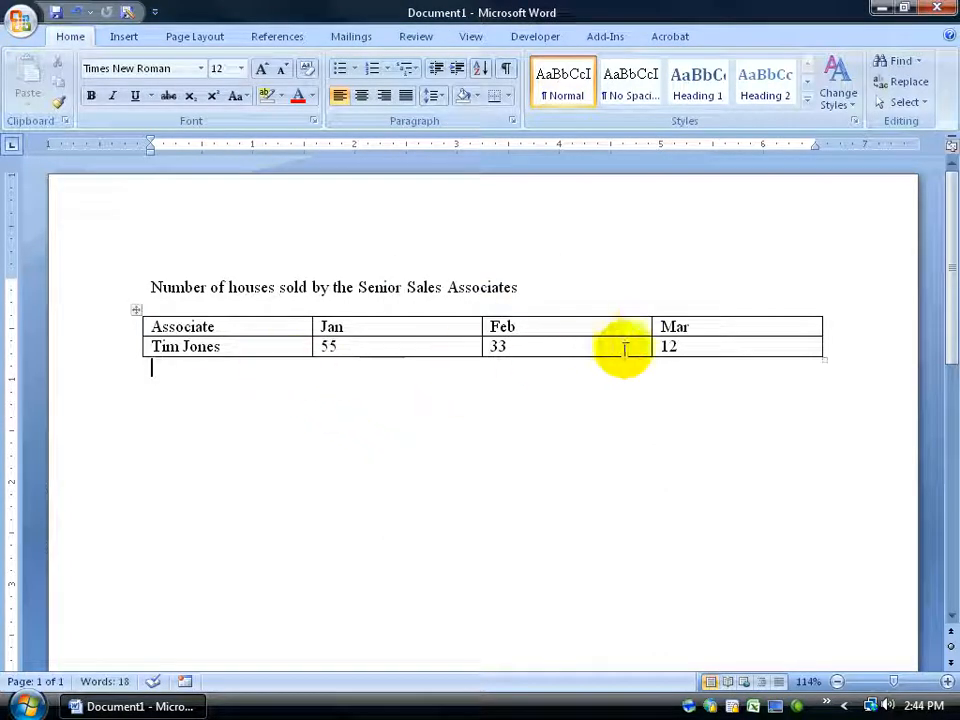
{"action": "left_click", "coordinate": [688, 344]}
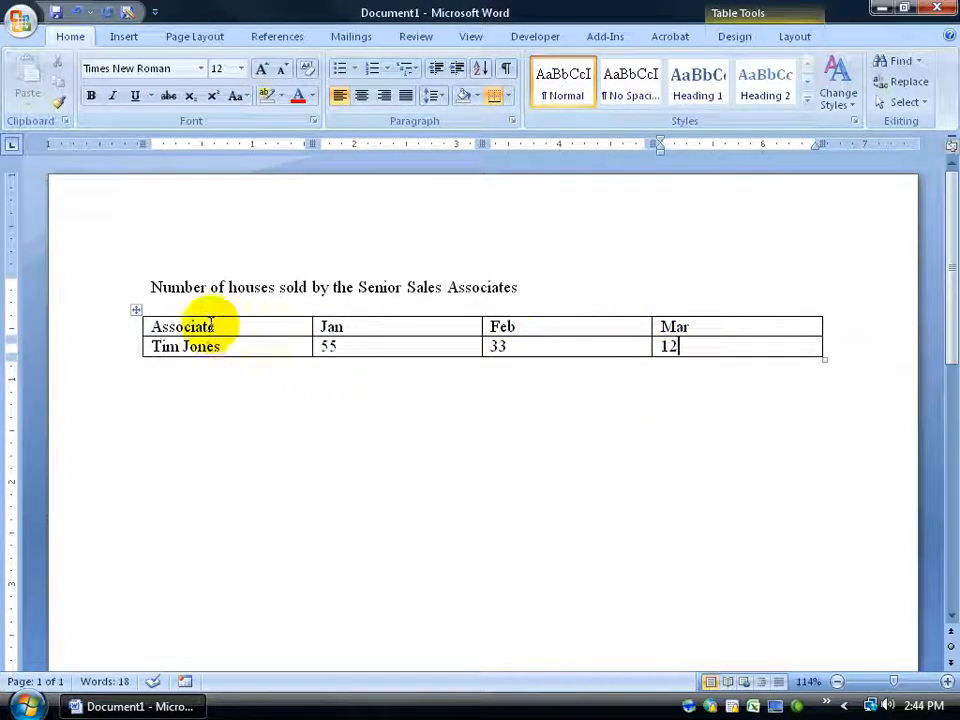
{"action": "left_click", "coordinate": [236, 347]}
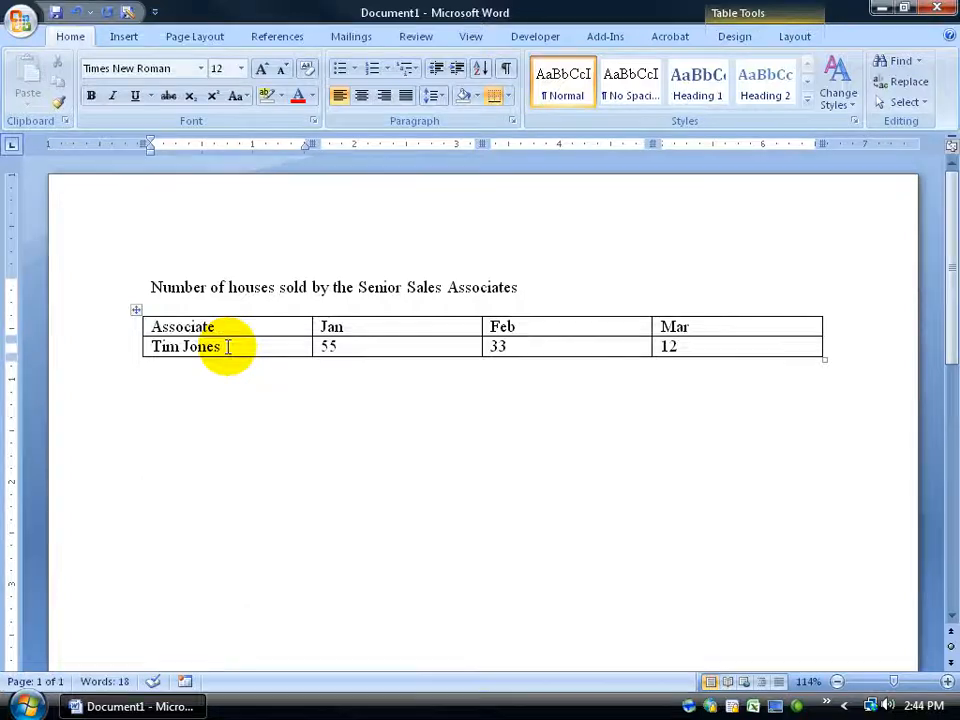
{"action": "right_click", "coordinate": [228, 347]}
{"action": "mouse_move", "coordinate": [279, 400]}
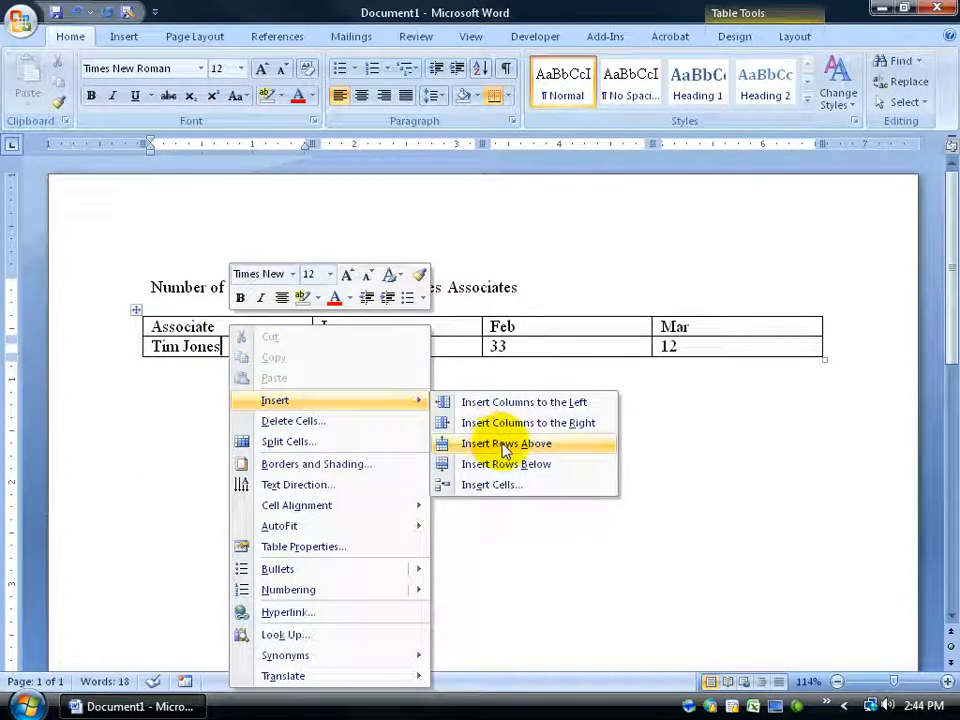
{"action": "left_click", "coordinate": [227, 347]}
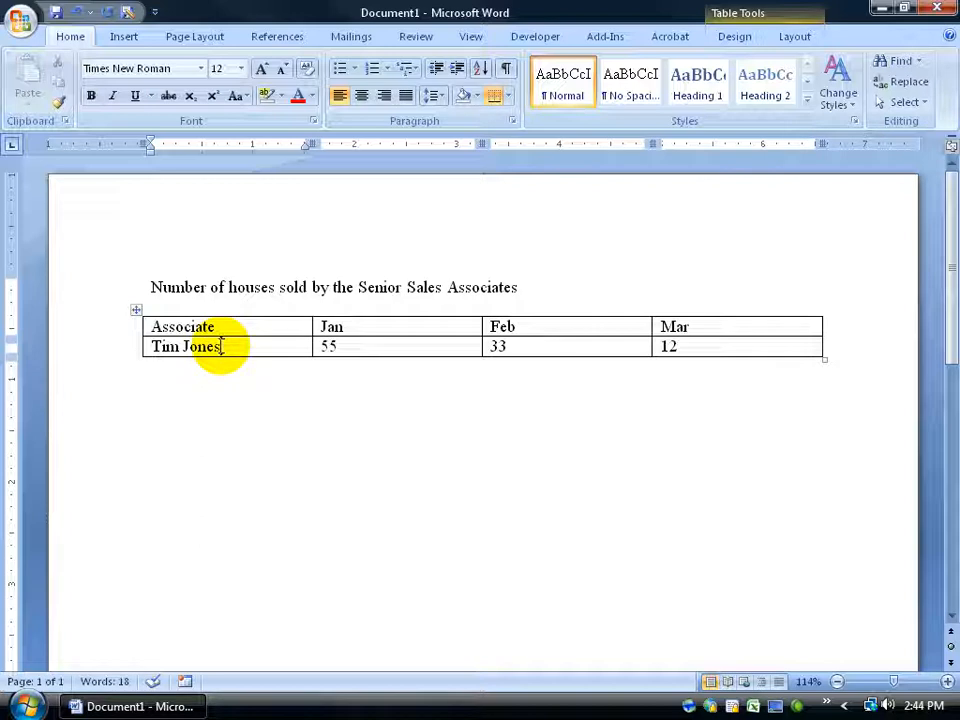
Insert an empty row between the header row and the associate's data row and delete it again
{"action": "left_click", "coordinate": [795, 37]}
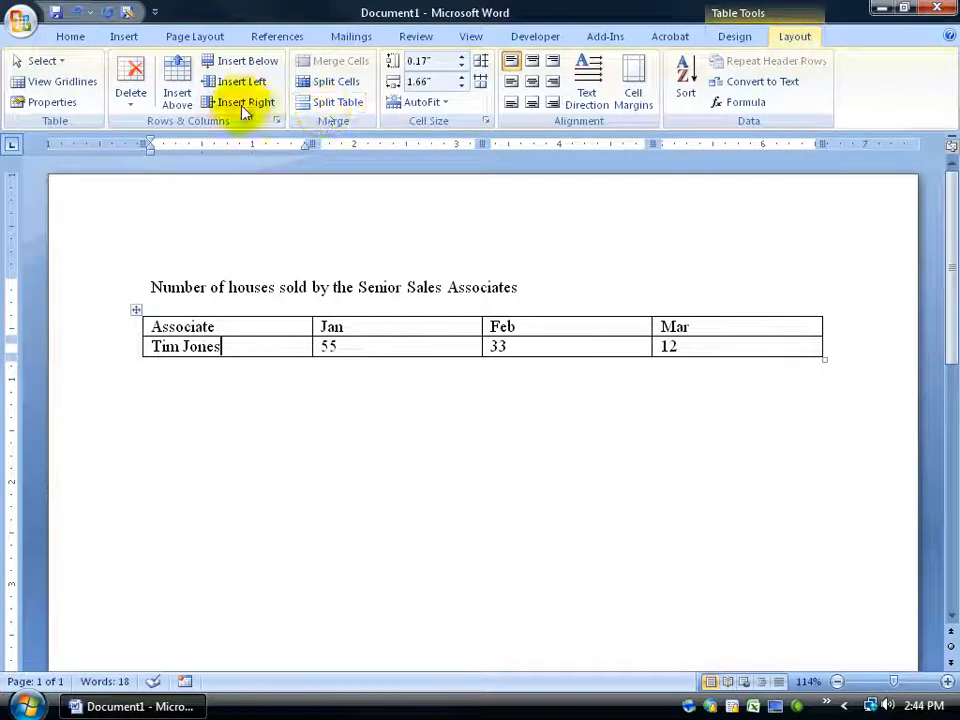
{"action": "left_click", "coordinate": [180, 93]}
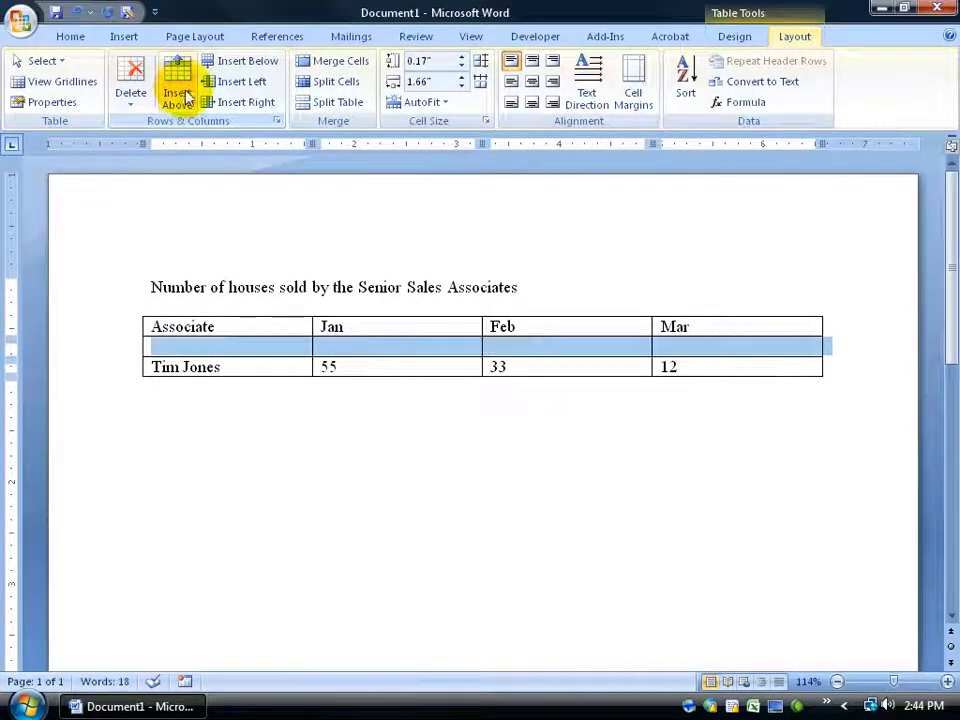
{"action": "left_click", "coordinate": [200, 367]}
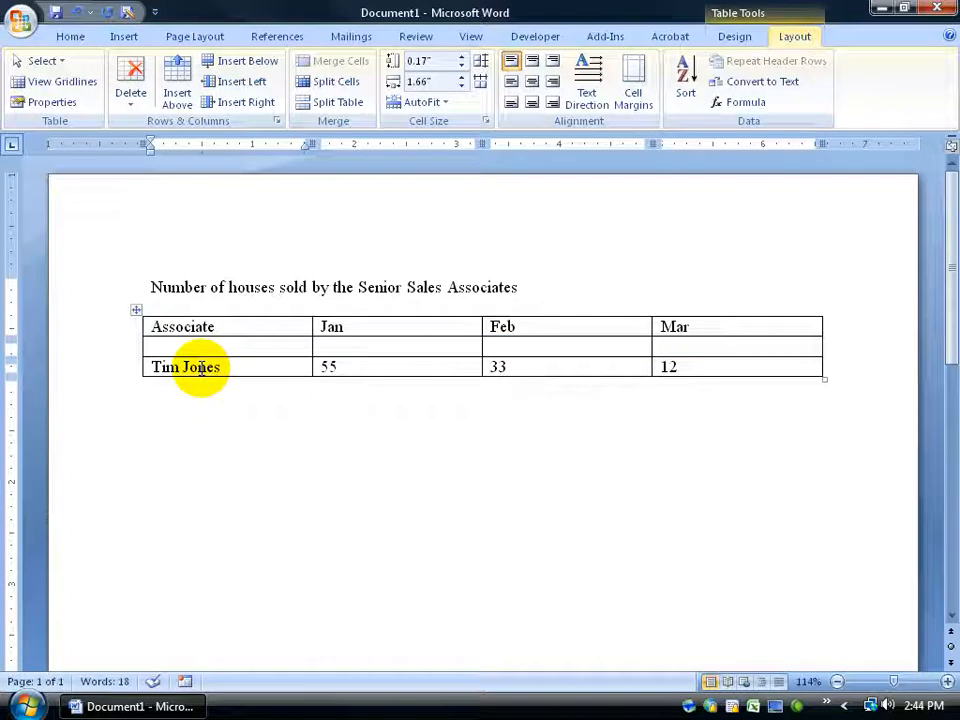
{"action": "left_click", "coordinate": [200, 346]}
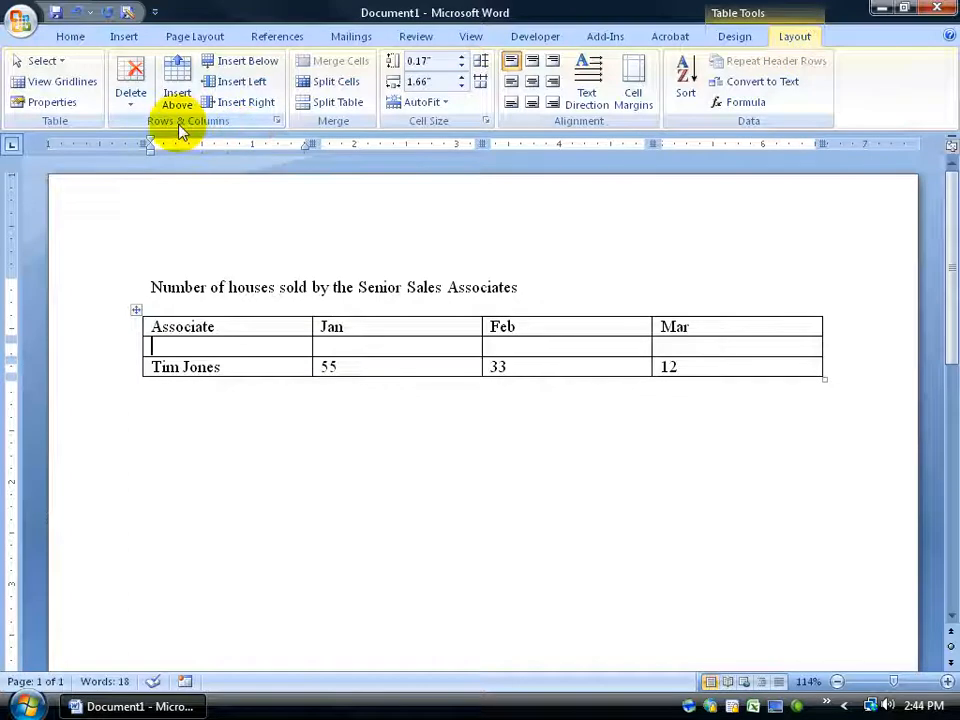
{"action": "left_click", "coordinate": [130, 85]}
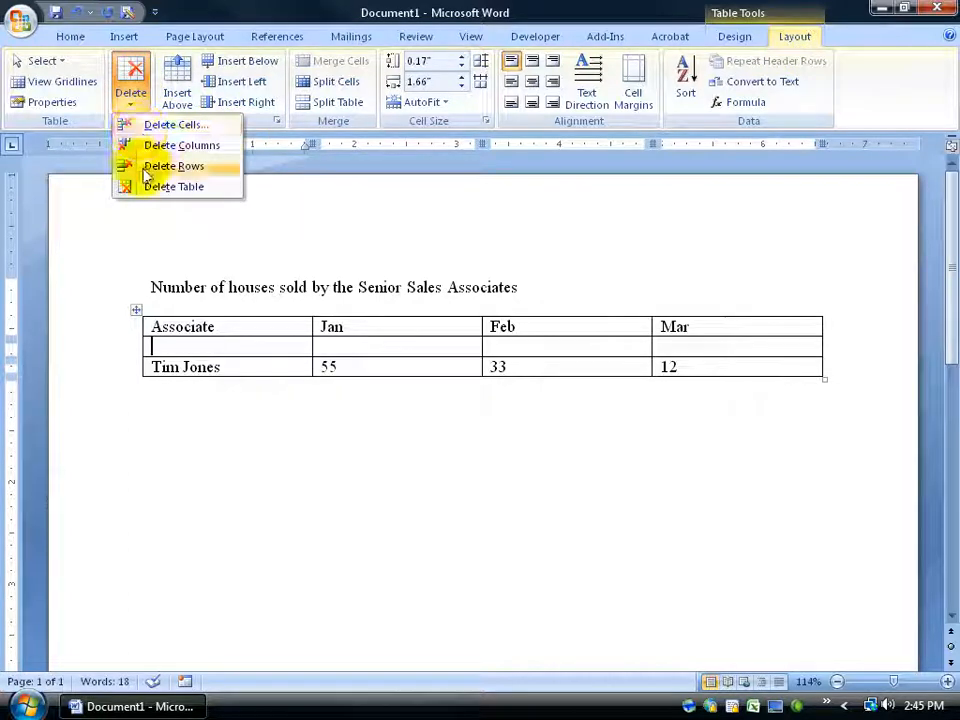
{"action": "left_click", "coordinate": [145, 166]}
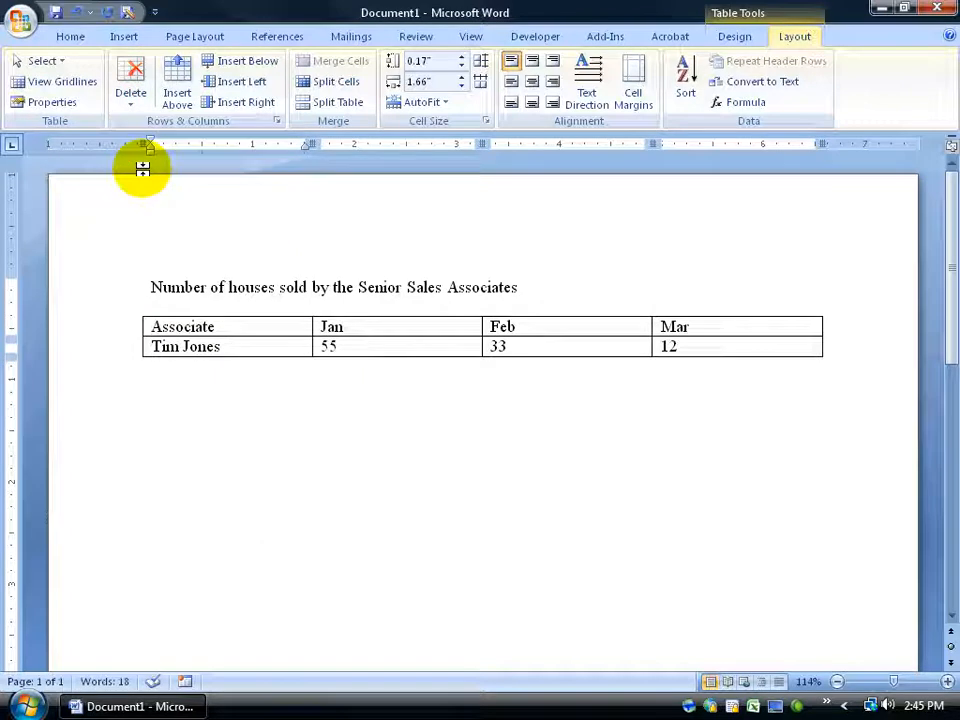
{"action": "right_click", "coordinate": [193, 327]}
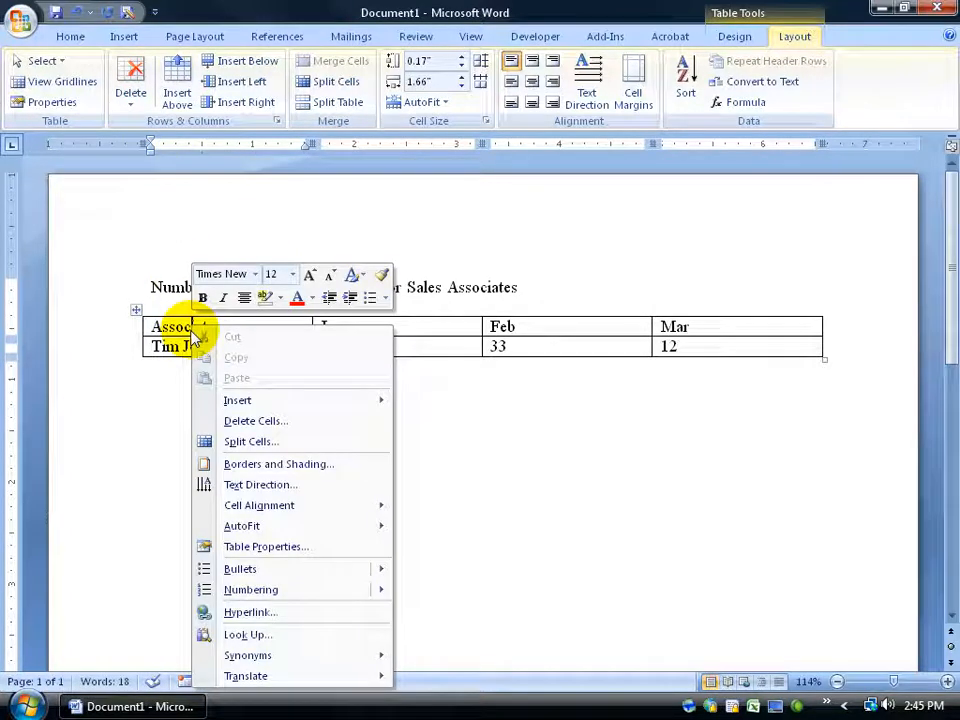
{"action": "left_click", "coordinate": [165, 322]}
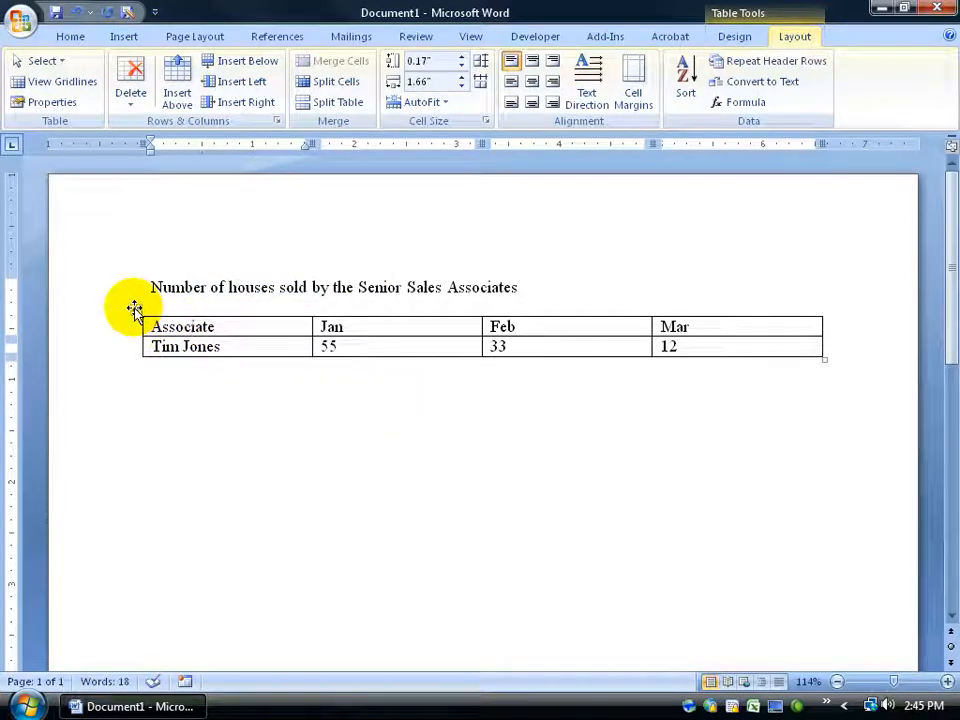
Select the whole table, clear the contents of all its cells, and undo the clearing
{"action": "left_click", "coordinate": [135, 308]}
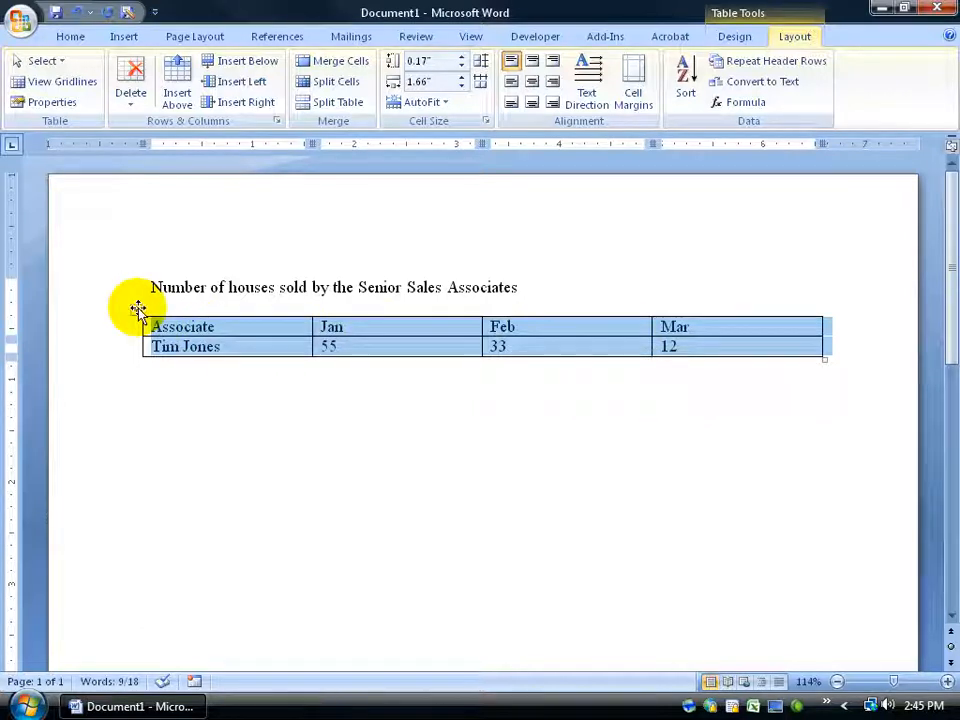
{"action": "key", "text": "Delete"}
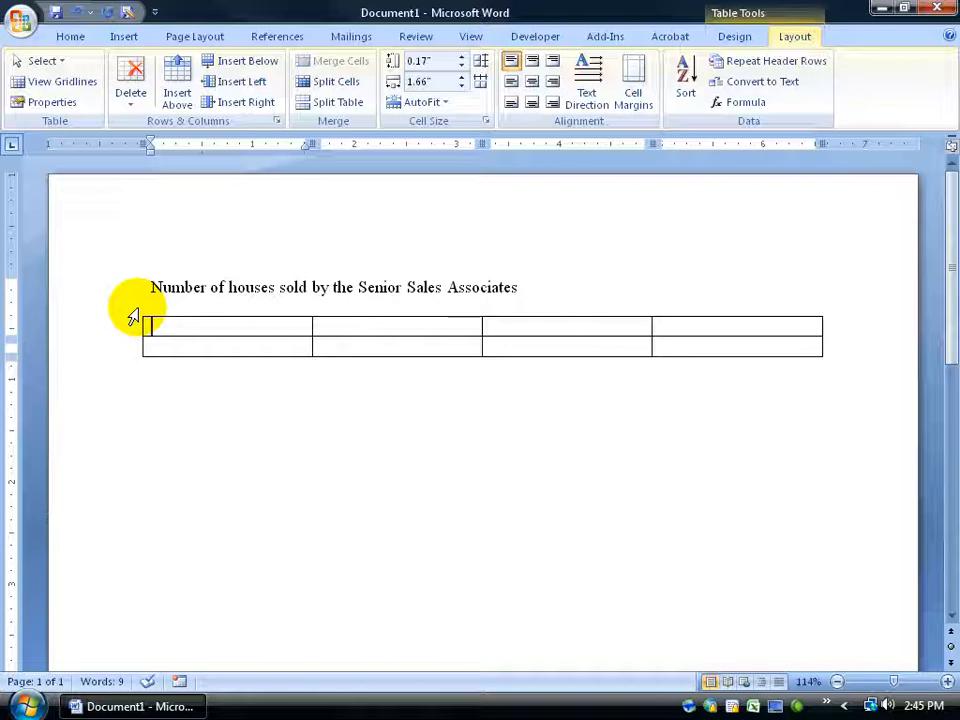
{"action": "left_click", "coordinate": [74, 11]}
Delete the entire houses-sold table below the heading, including its grid, and undo the deletion
{"action": "left_click", "coordinate": [222, 327]}
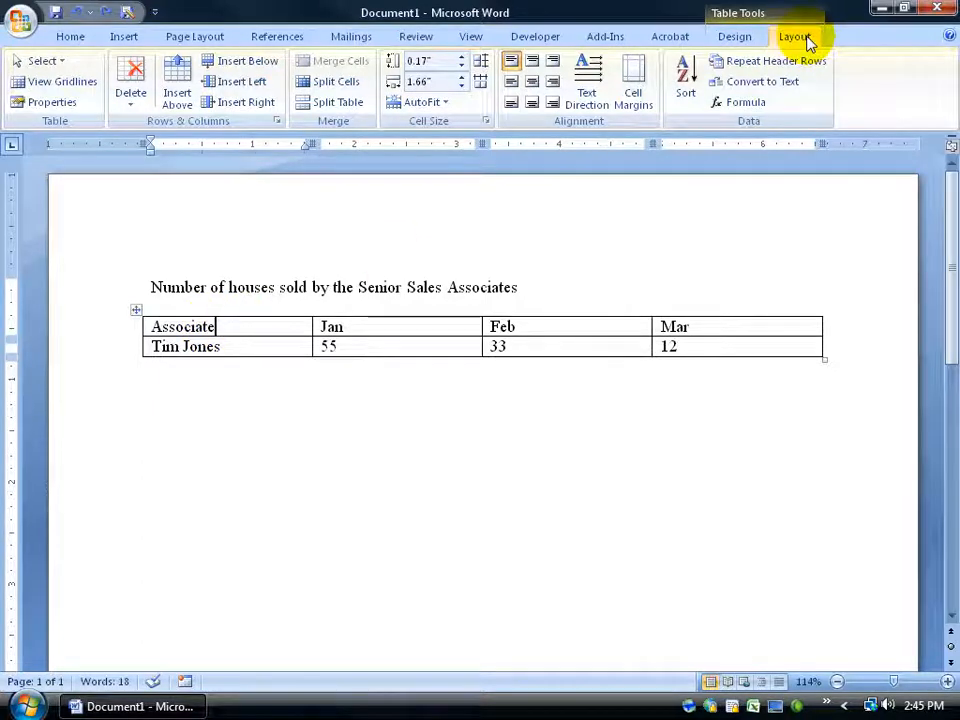
{"action": "left_click", "coordinate": [129, 92]}
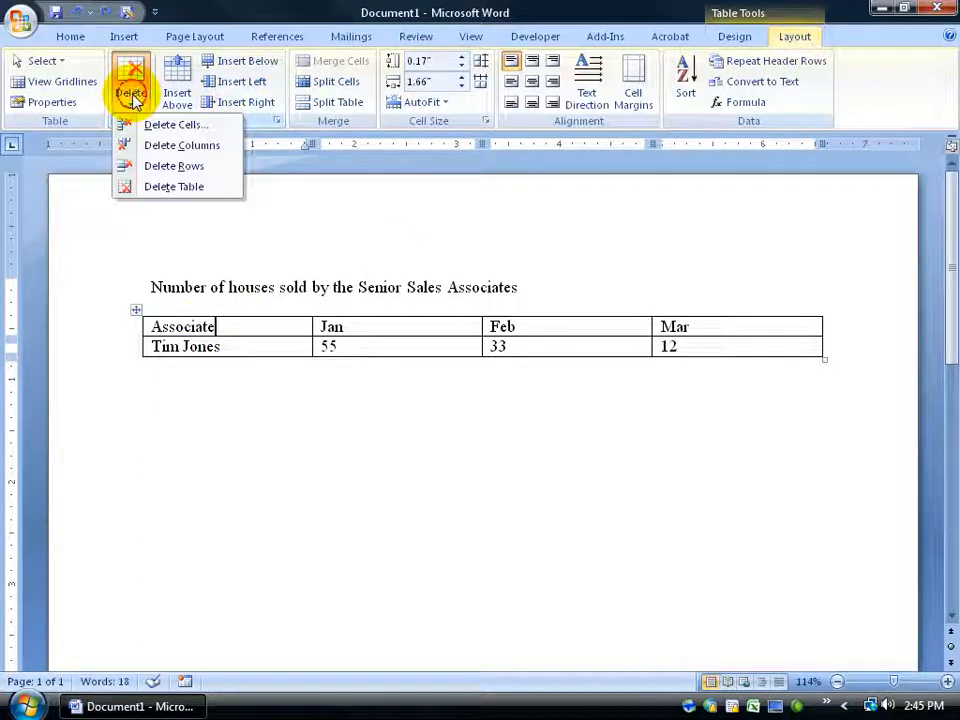
{"action": "left_click", "coordinate": [145, 188]}
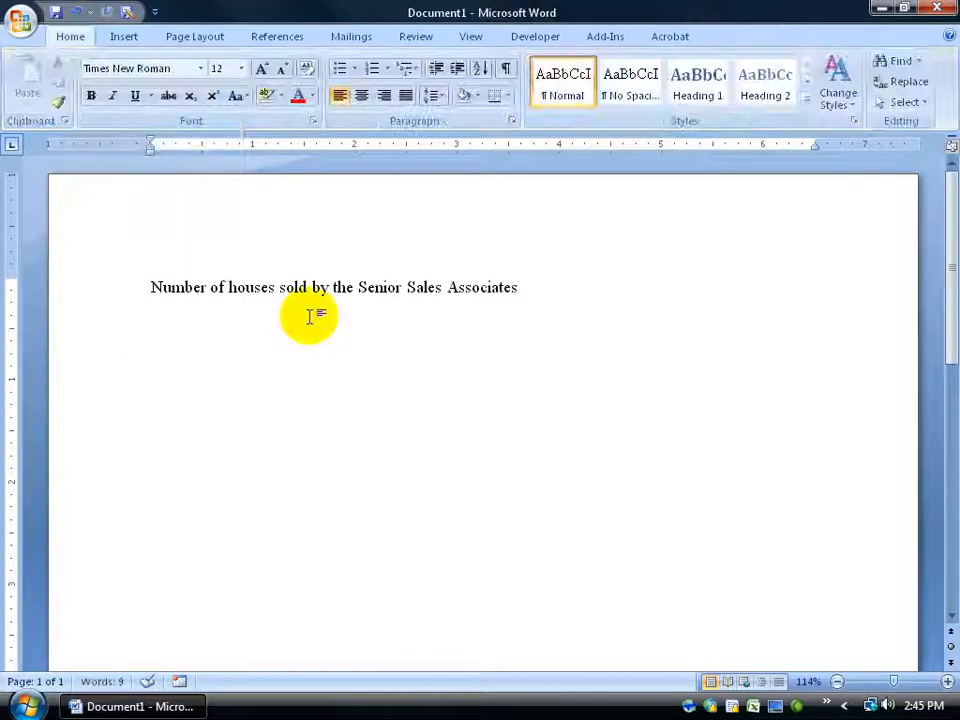
{"action": "left_click", "coordinate": [76, 11]}
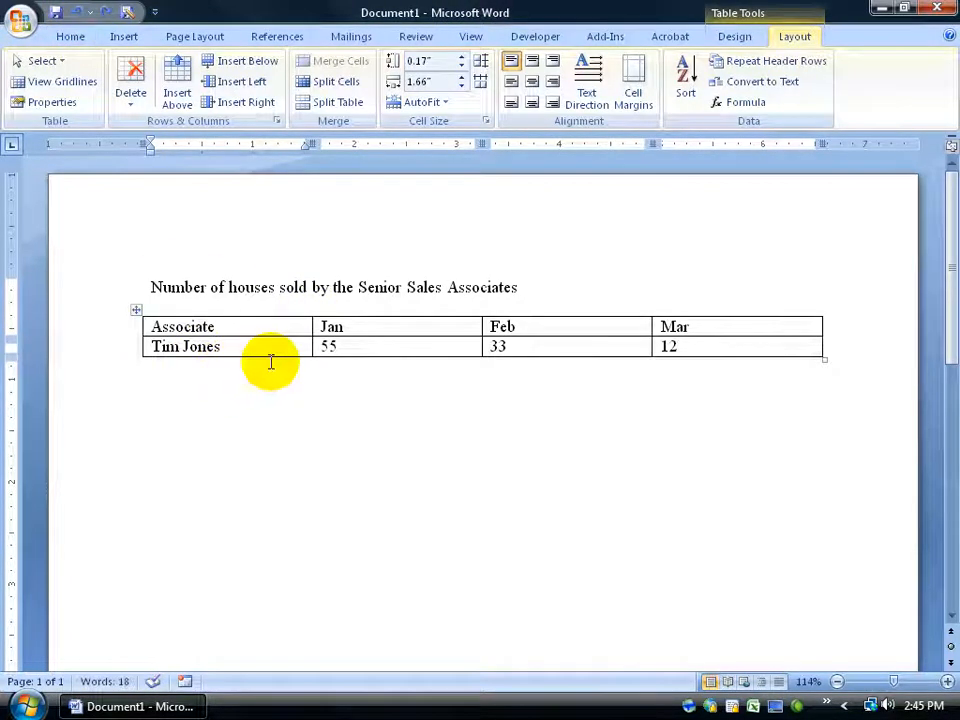